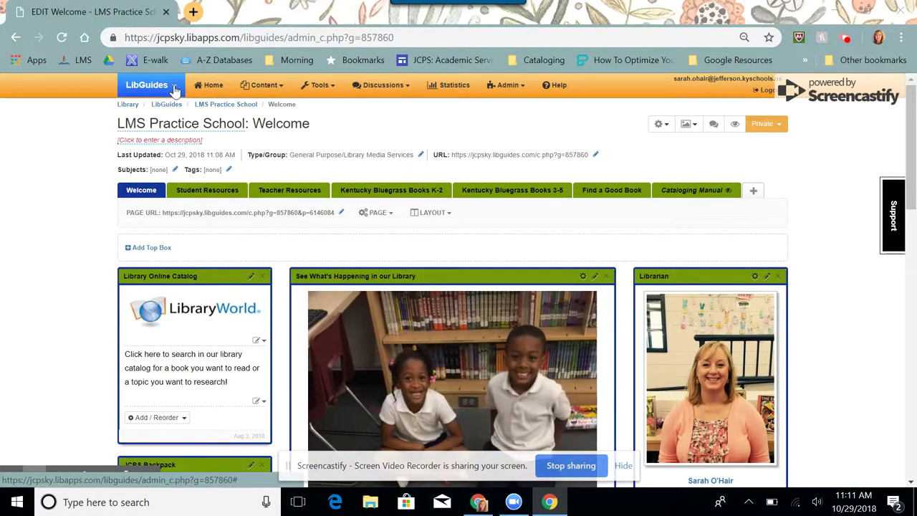
Leave the LMS Practice School Welcome page for the LibGuides Home dashboard
click(174, 86)
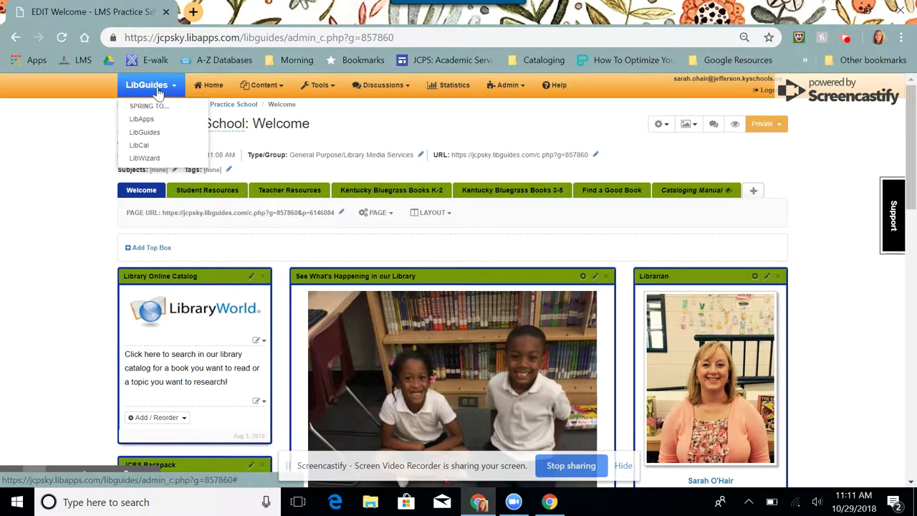
click(146, 134)
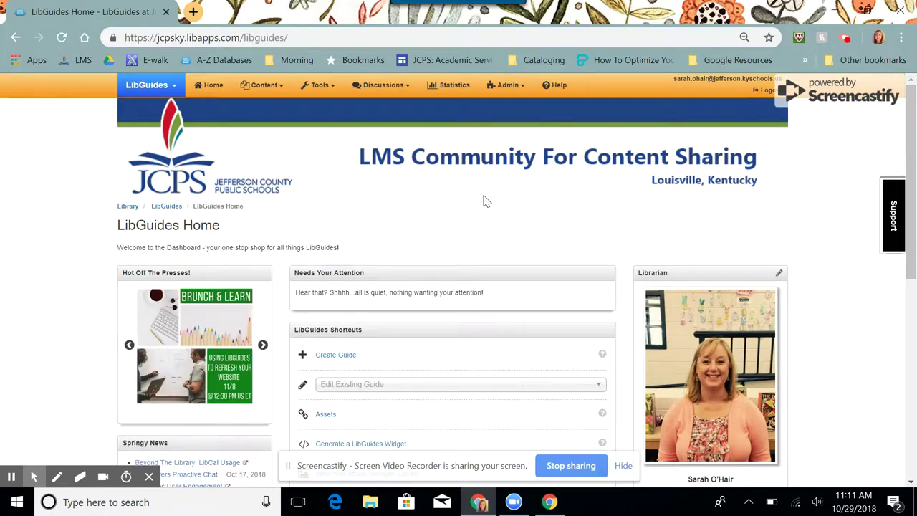
Start a fresh guide named 'Atkinson Students and Staff'
click(342, 363)
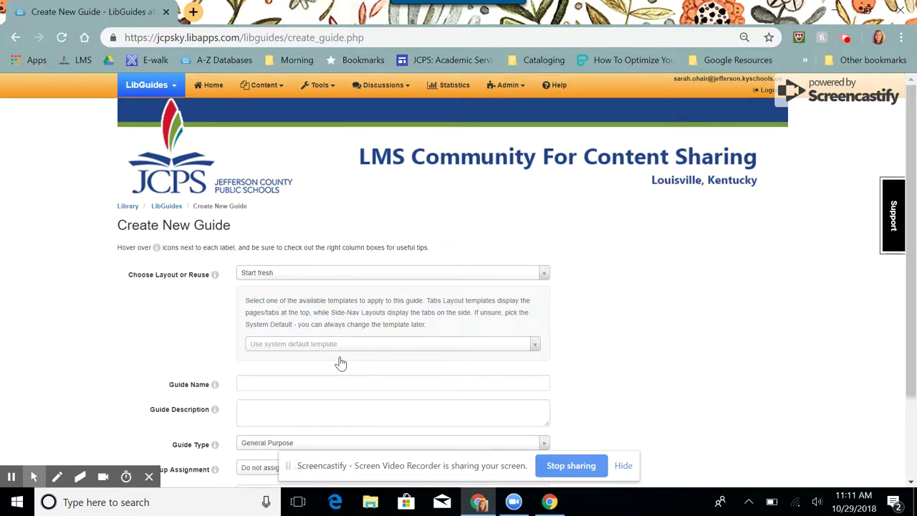
click(625, 467)
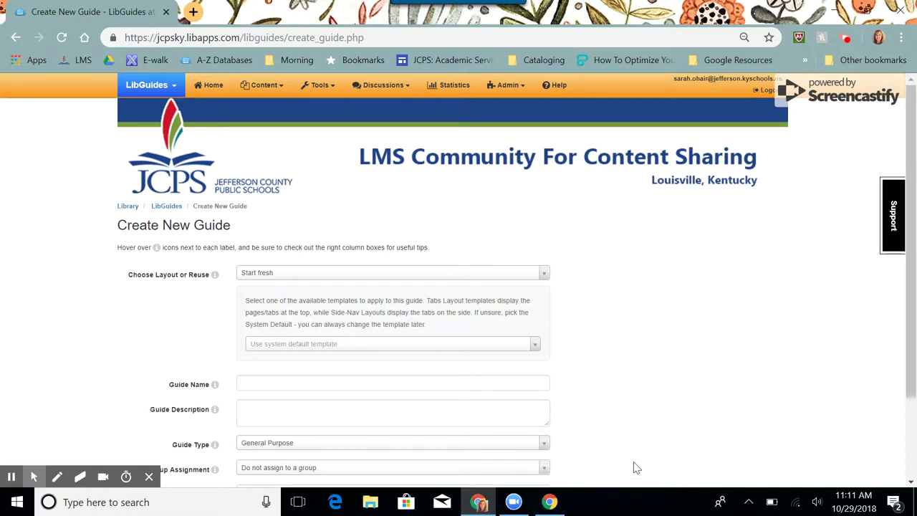
click(258, 383)
text(Atk)
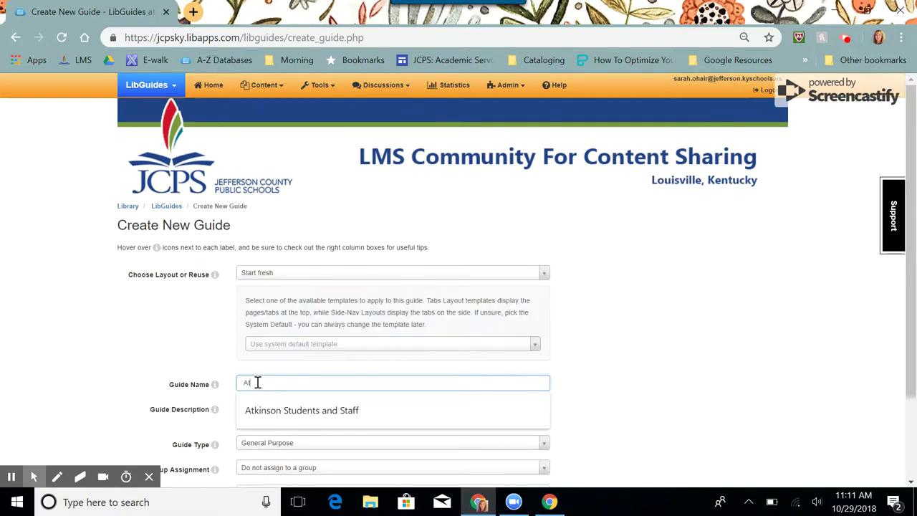
text(inson Students and St)
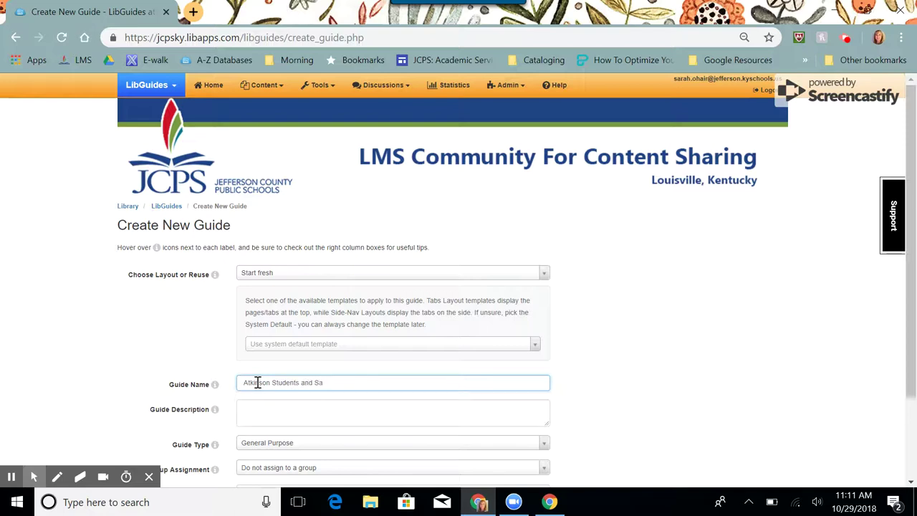
text(aff)
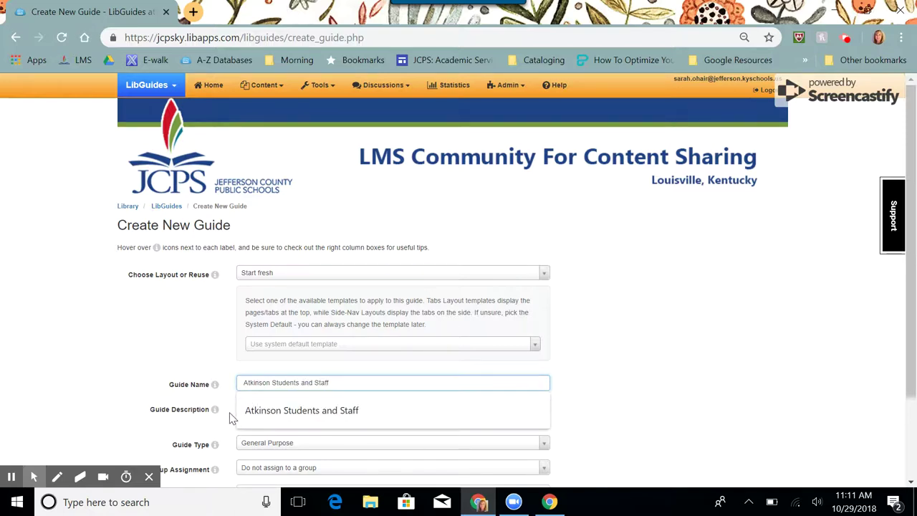
key(Tab)
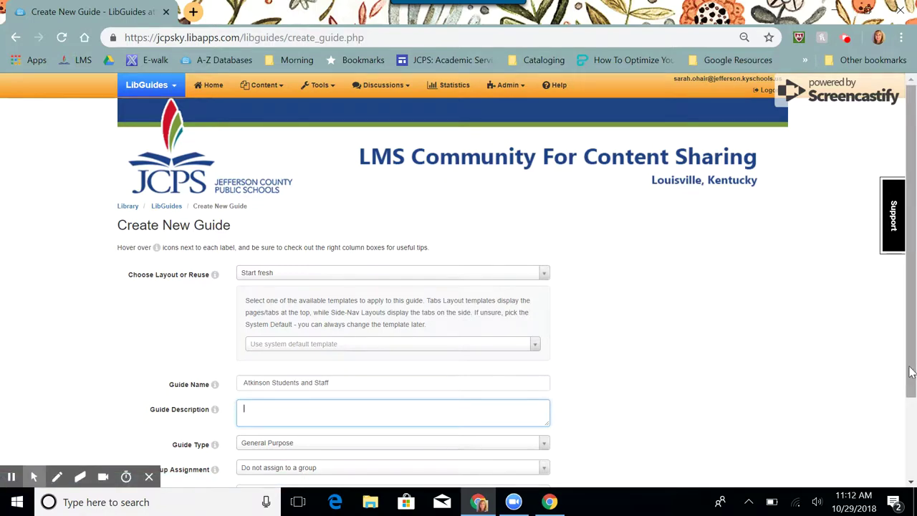
Assign the guide to the Atkinson Reach Academy group and enter a guide password
drag(911, 373, 911, 428)
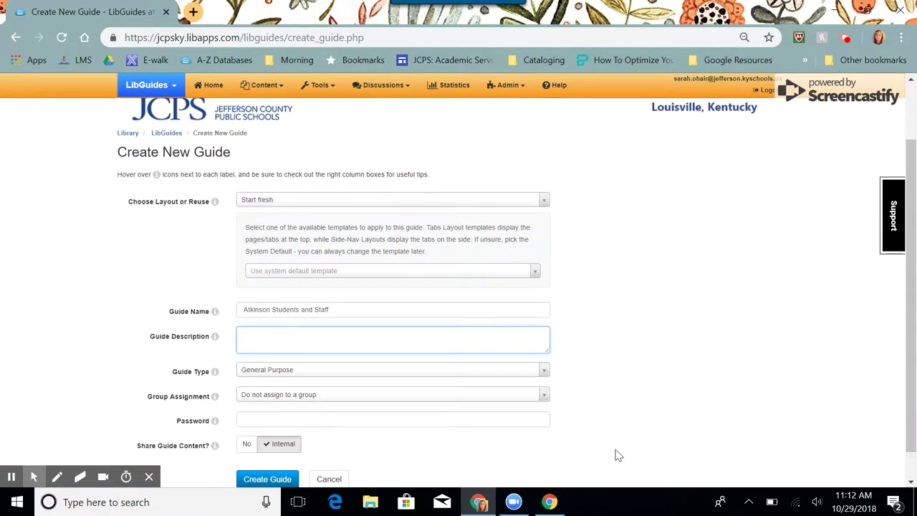
click(547, 396)
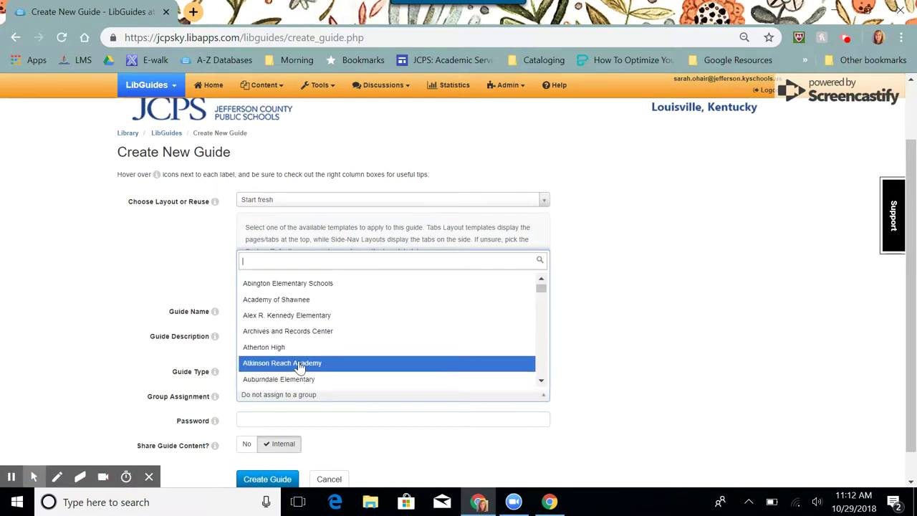
click(300, 364)
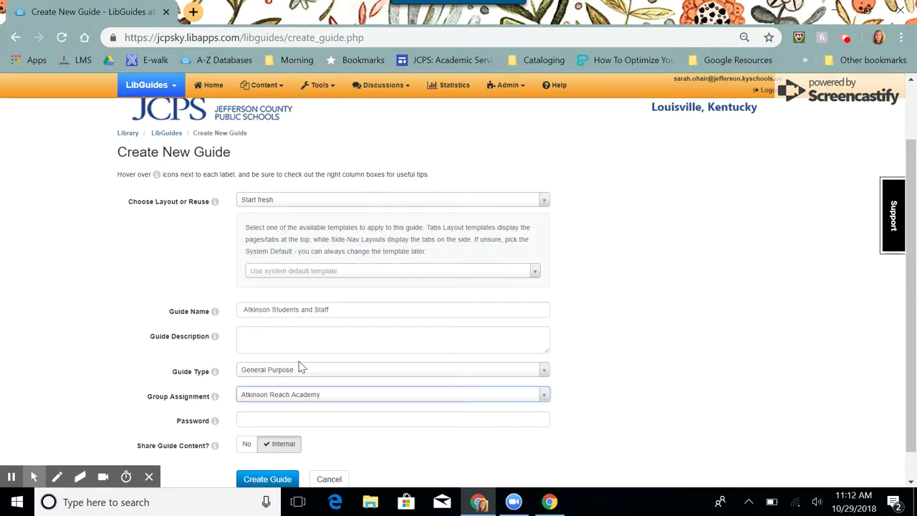
click(247, 421)
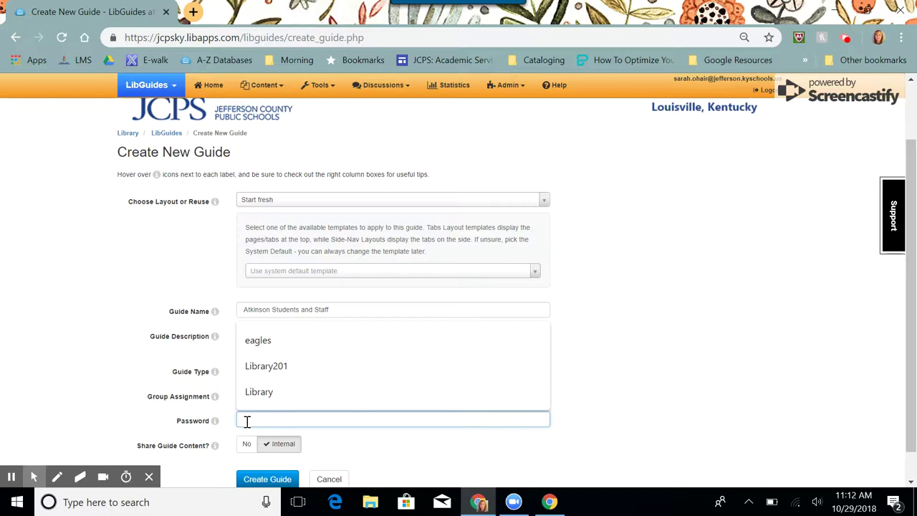
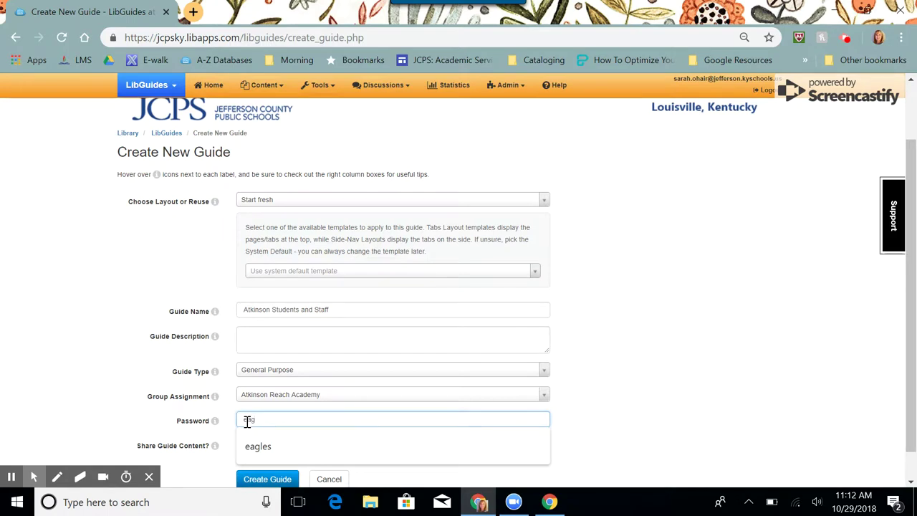
click(228, 435)
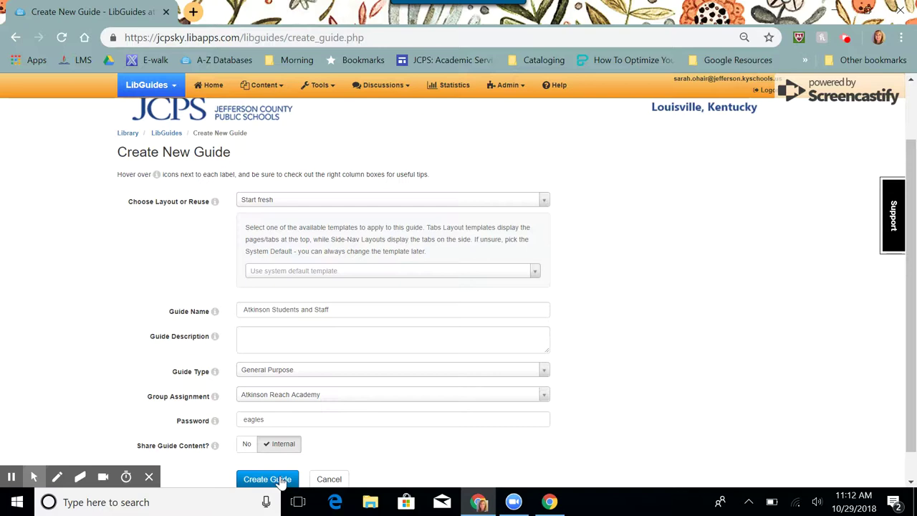
Create the guide, then permanently delete the Librarian profile box from its Home page
click(279, 480)
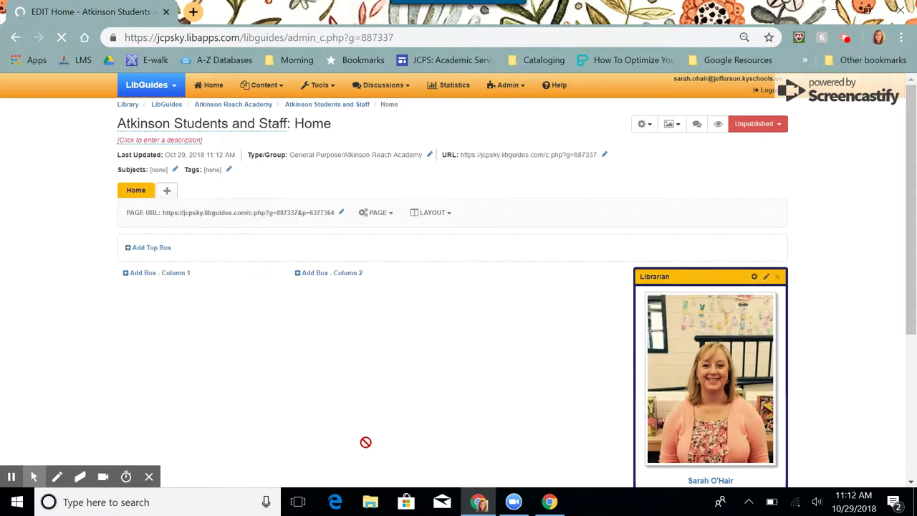
click(778, 278)
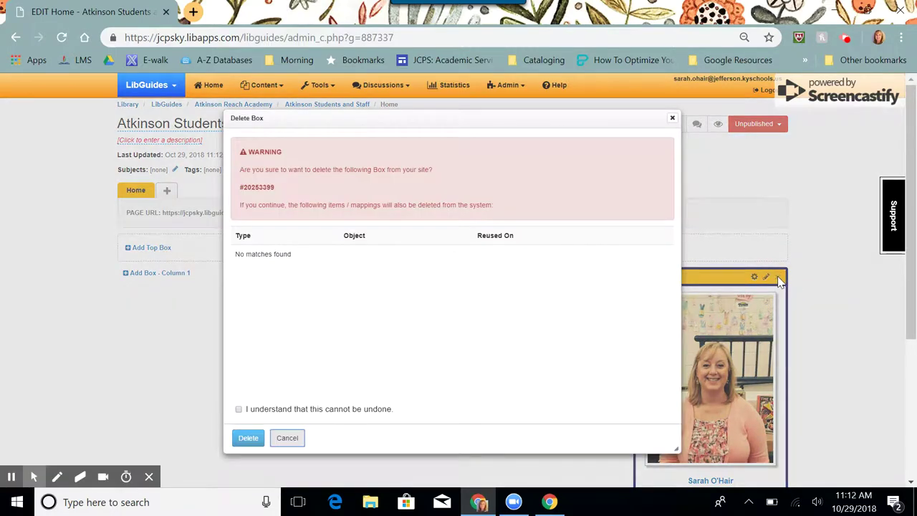
click(238, 410)
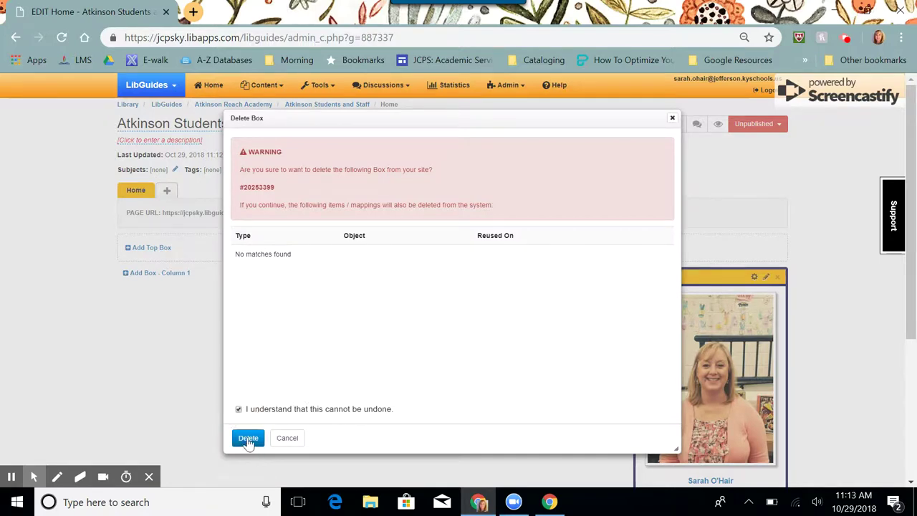
click(247, 439)
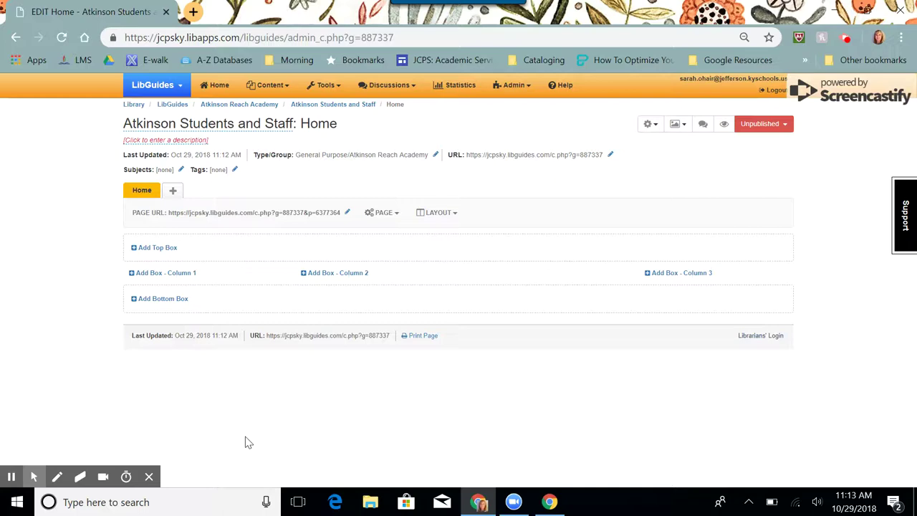
Set the Atkinson Students and Staff guide's publication status to Private and save it
click(786, 132)
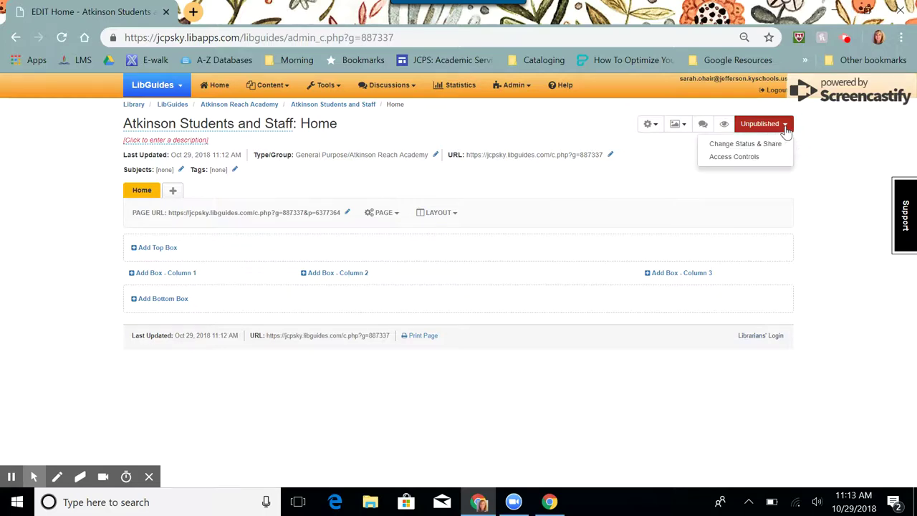
click(746, 144)
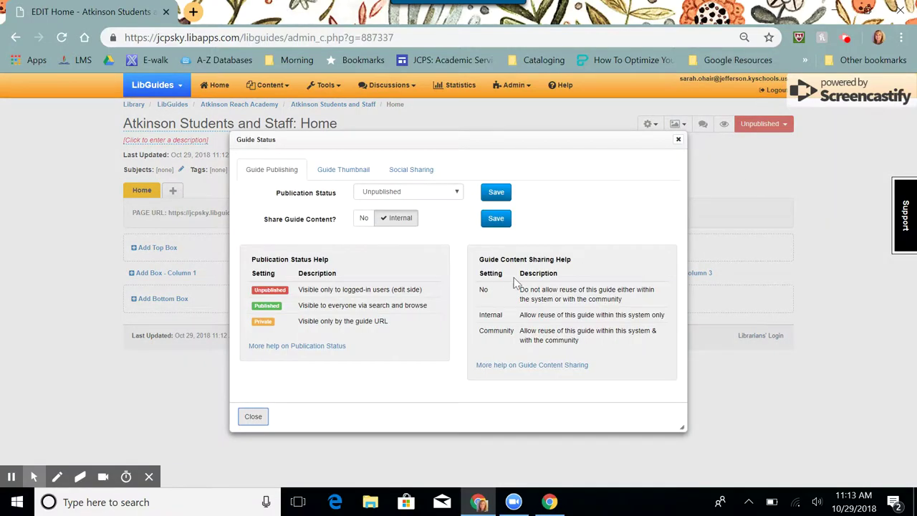
click(457, 193)
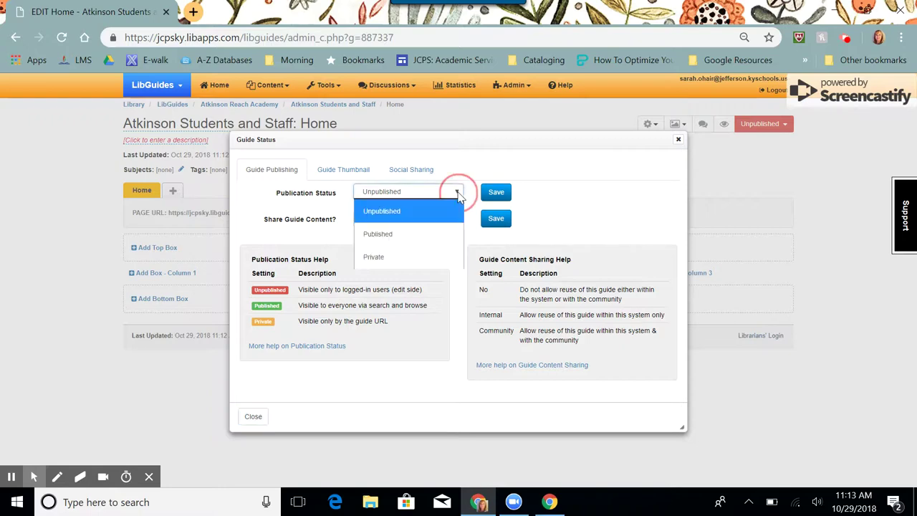
click(389, 258)
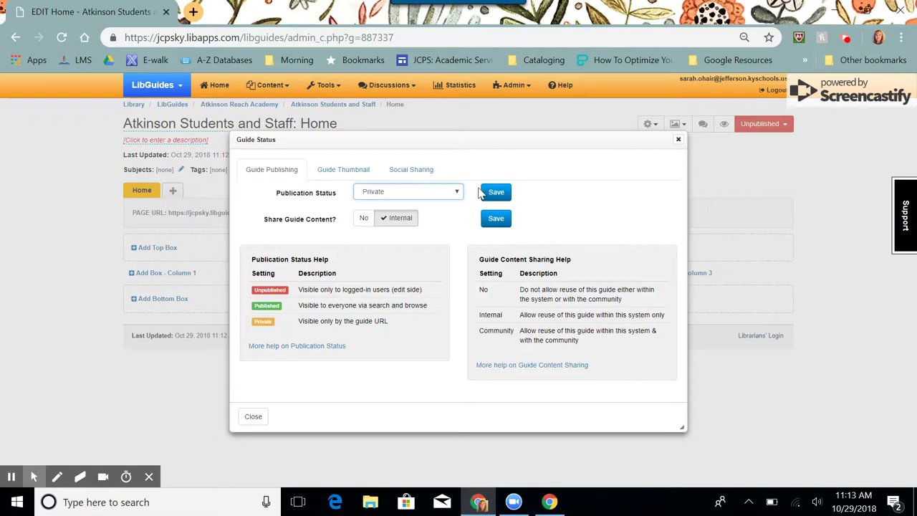
click(499, 195)
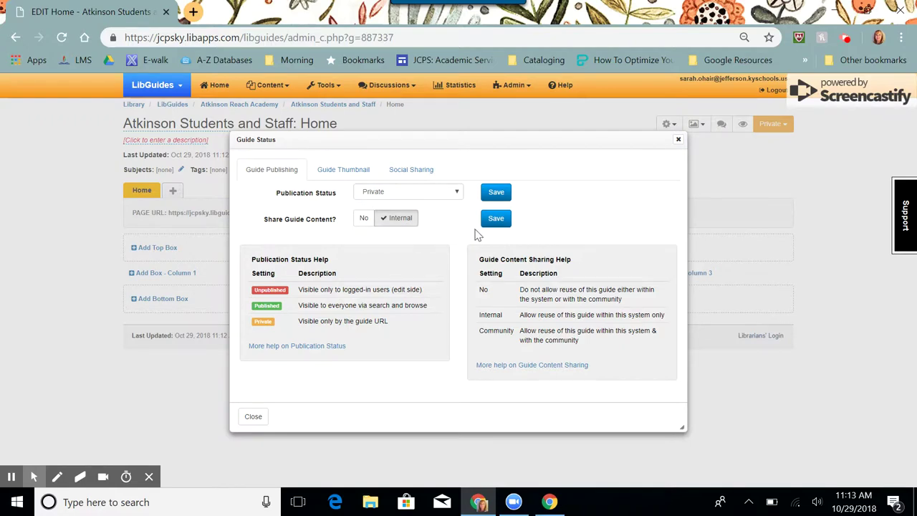
click(253, 418)
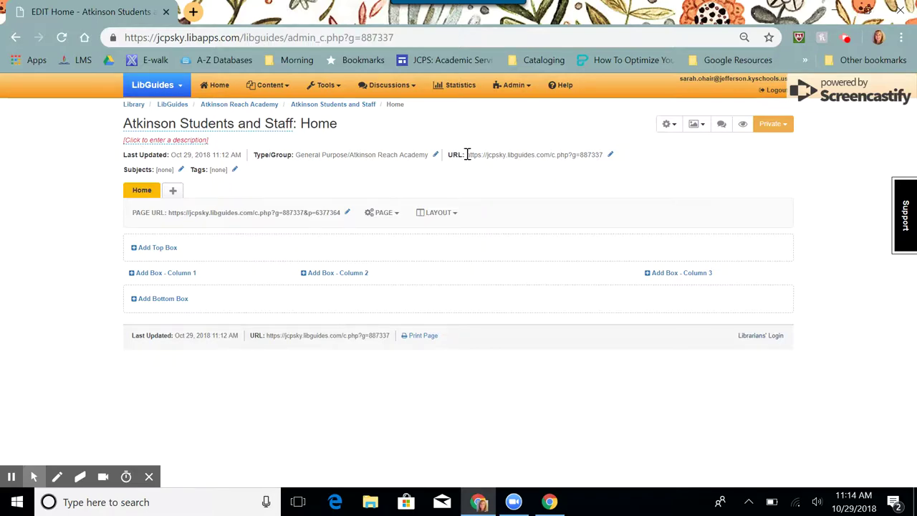
Copy the Atkinson guide's public URL, ending g=887337
drag(466, 155, 602, 156)
key(ctrl+c)
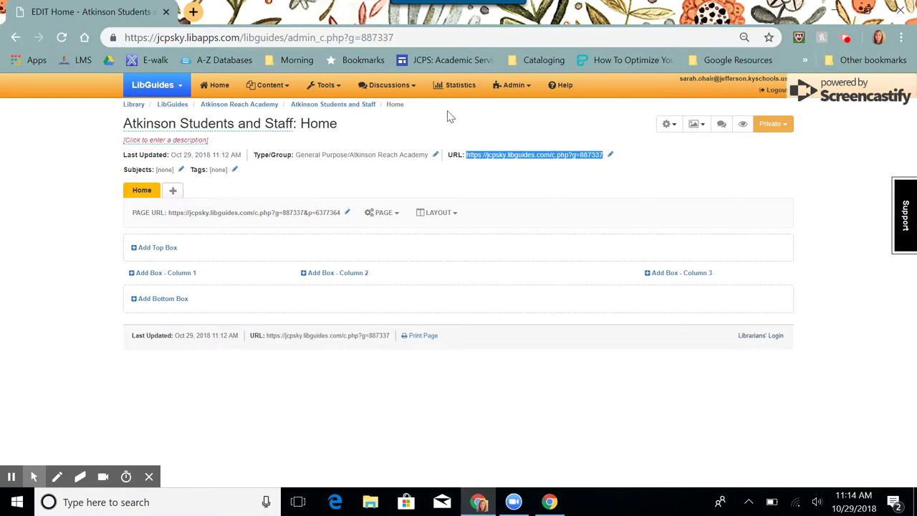
click(179, 88)
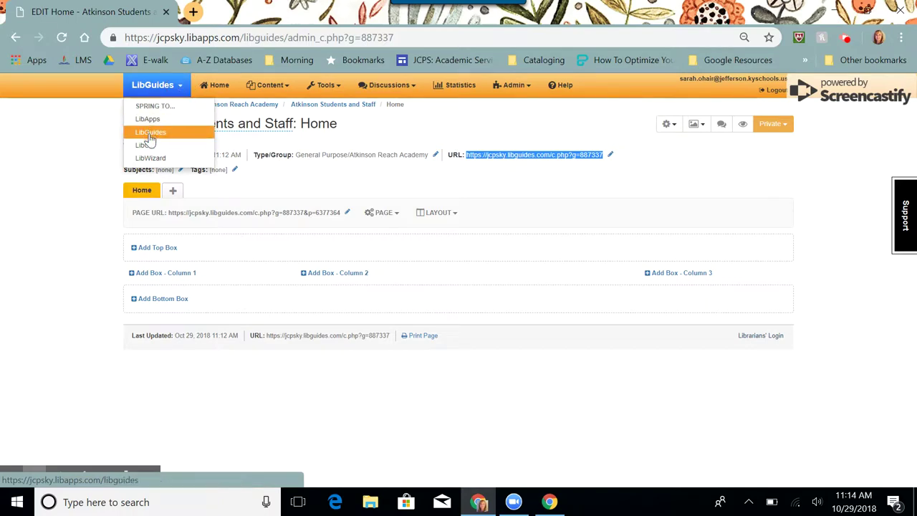
From the dashboard, search the guide list for 'LMS' and open LMS Practice School for editing
click(150, 133)
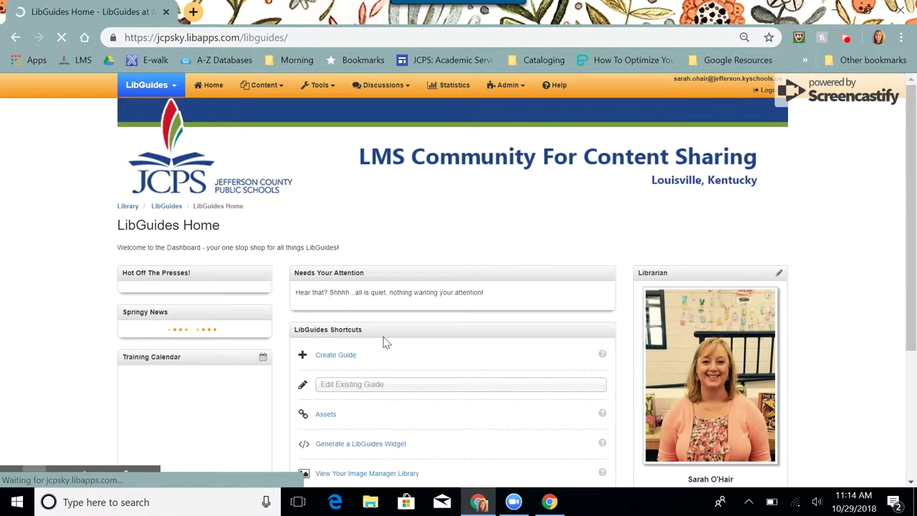
click(599, 388)
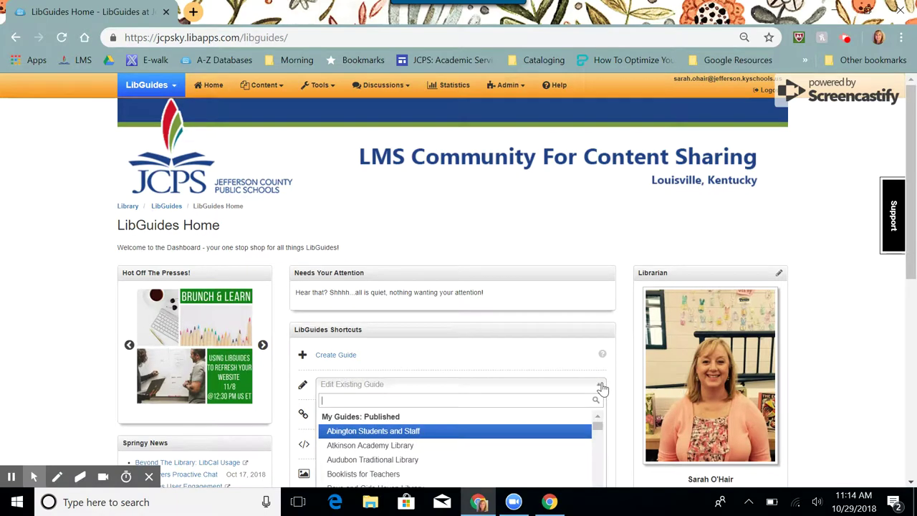
text(M)
key(BackSpace)
text(LMS)
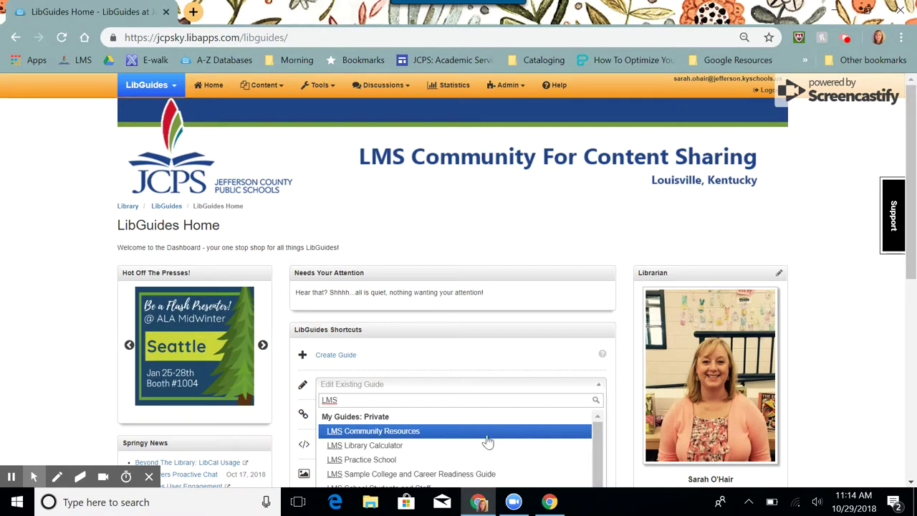
click(378, 461)
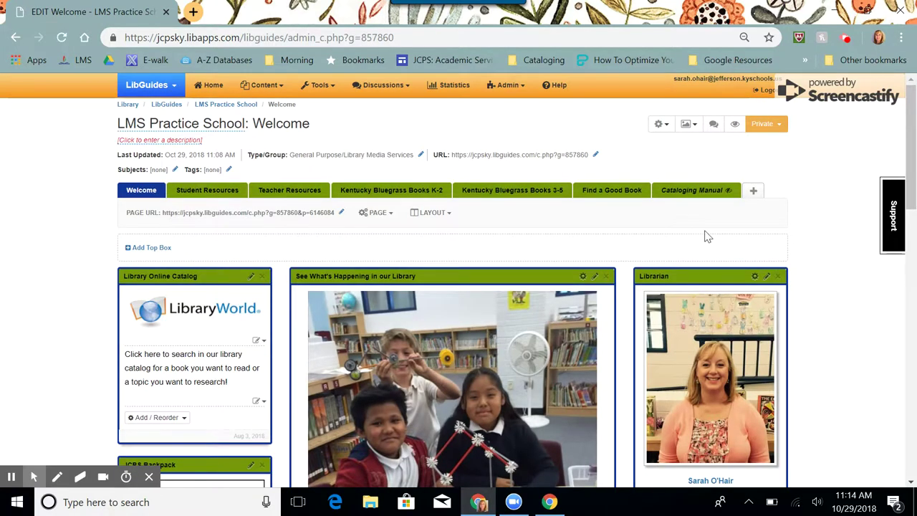
Create a top-level page titled 'Students and Staff' and save it
click(755, 193)
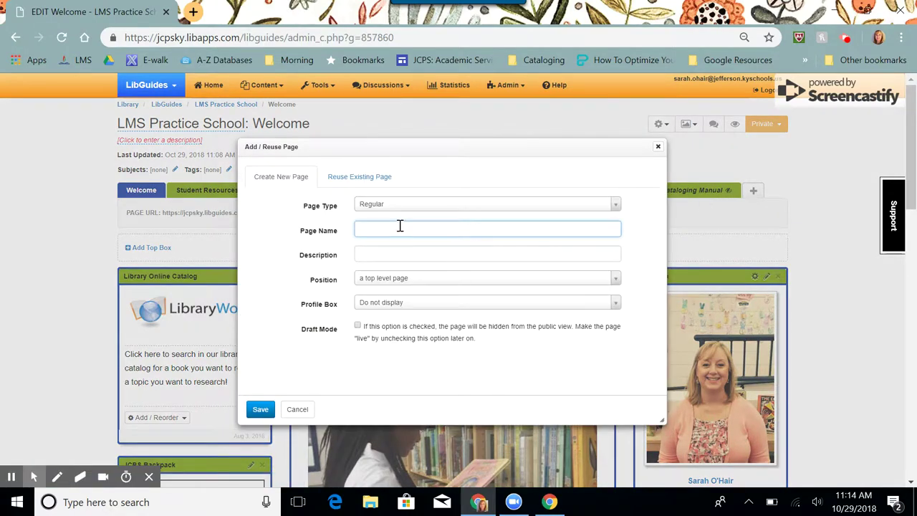
text(Student)
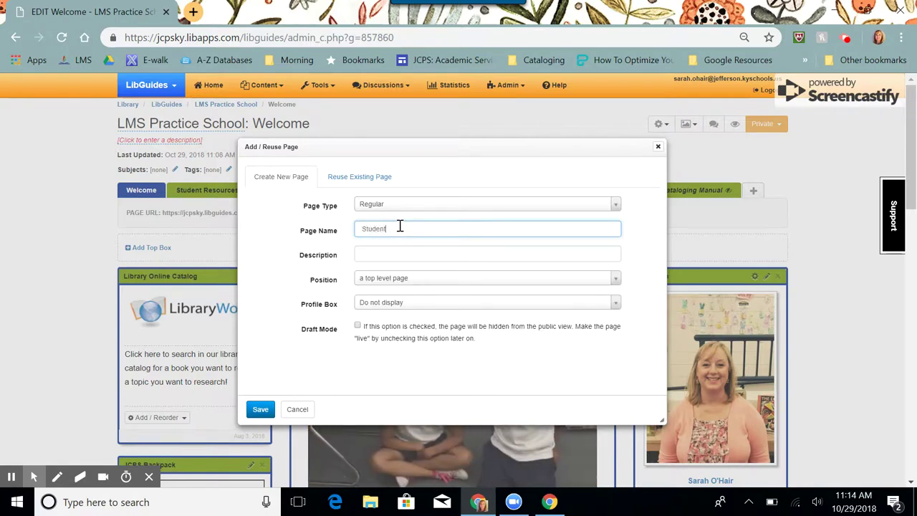
text(s and Sta)
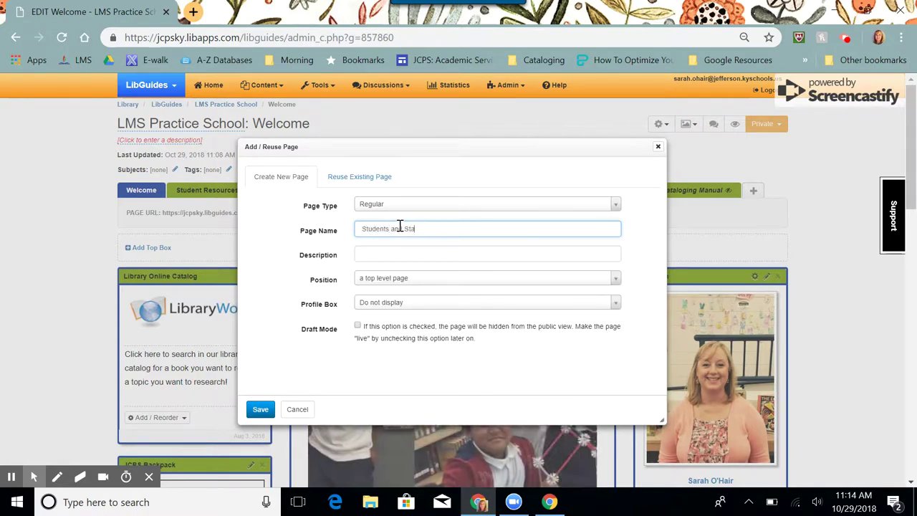
text(ff)
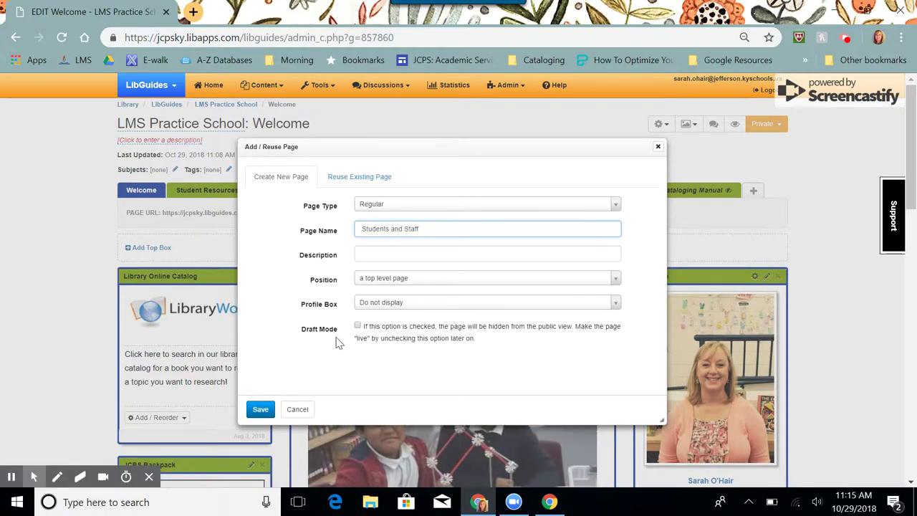
click(262, 412)
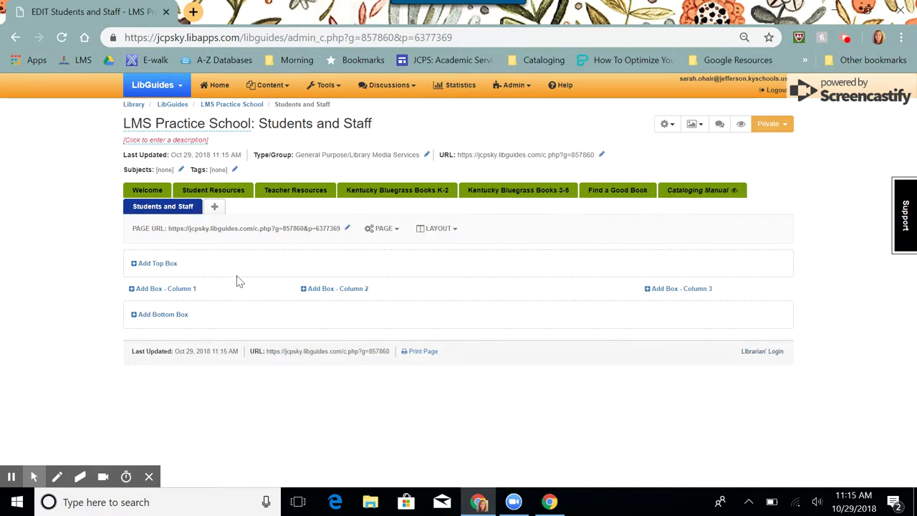
Set the Students and Staff page to redirect to the pasted Atkinson guide URL in a new window
click(396, 231)
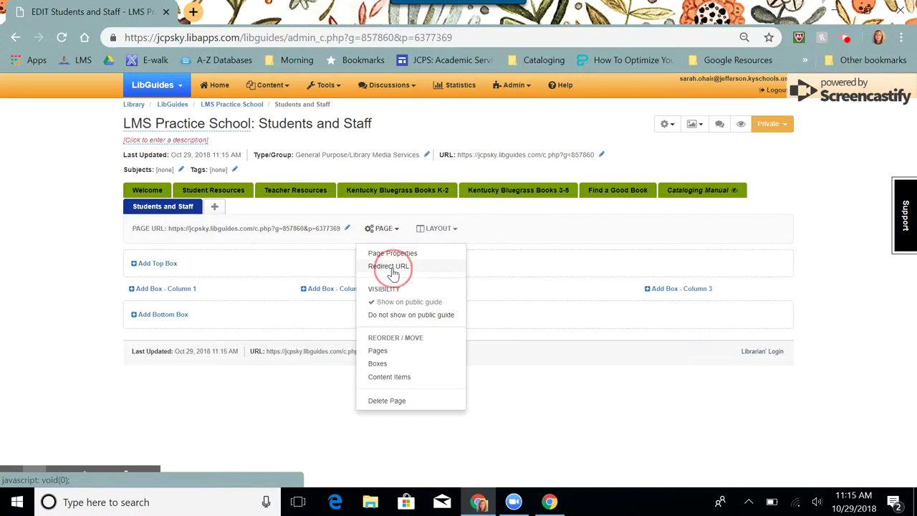
click(392, 268)
click(392, 275)
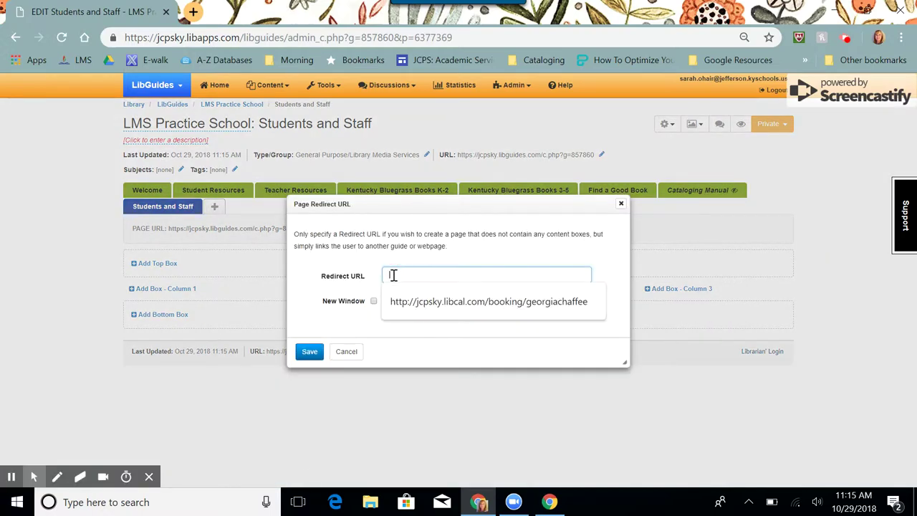
key(ctrl+v)
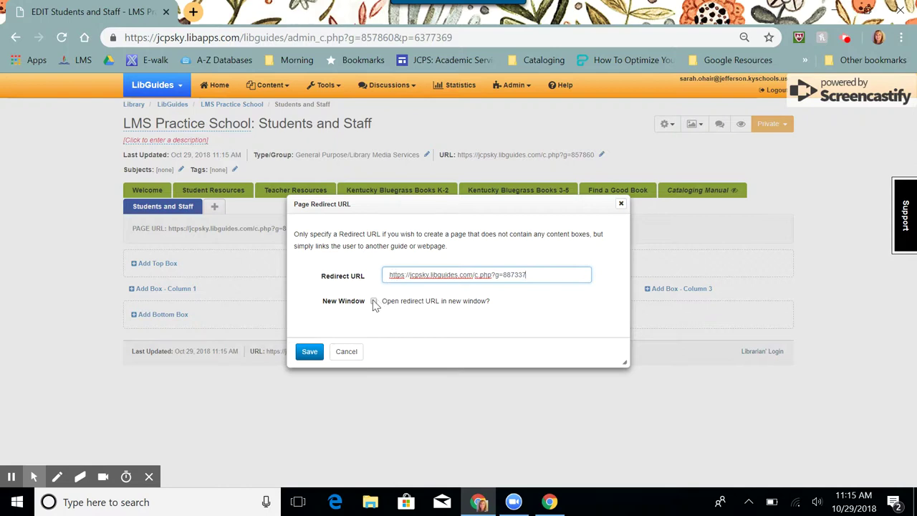
click(373, 302)
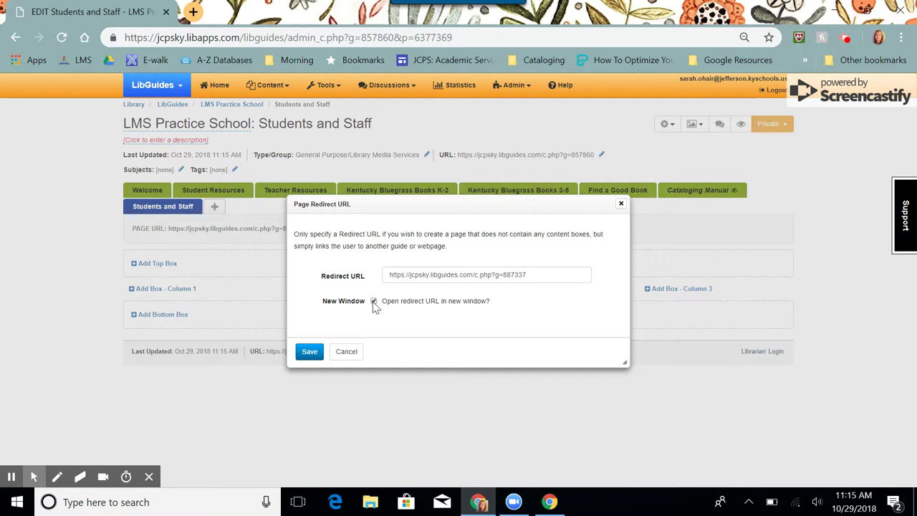
click(310, 352)
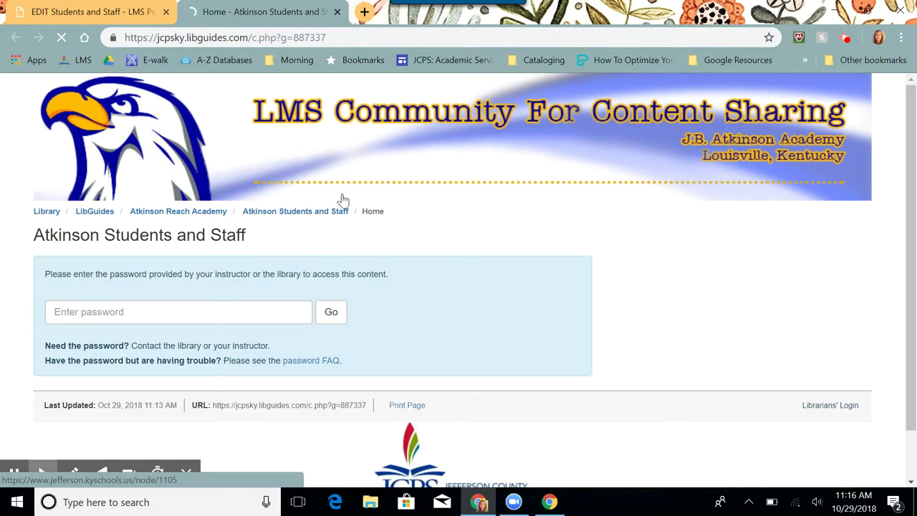
Enter the guide password on the Atkinson guide's prompt and submit it
click(78, 312)
text(••••••)
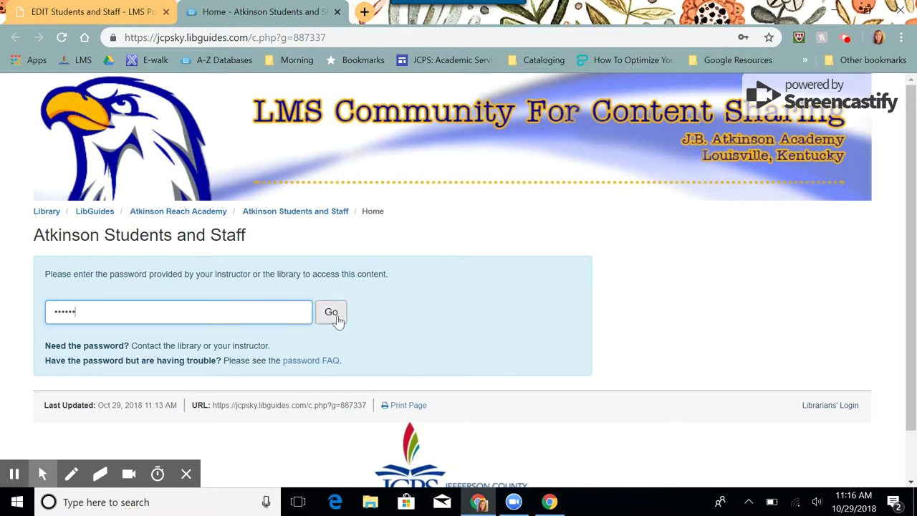
click(332, 313)
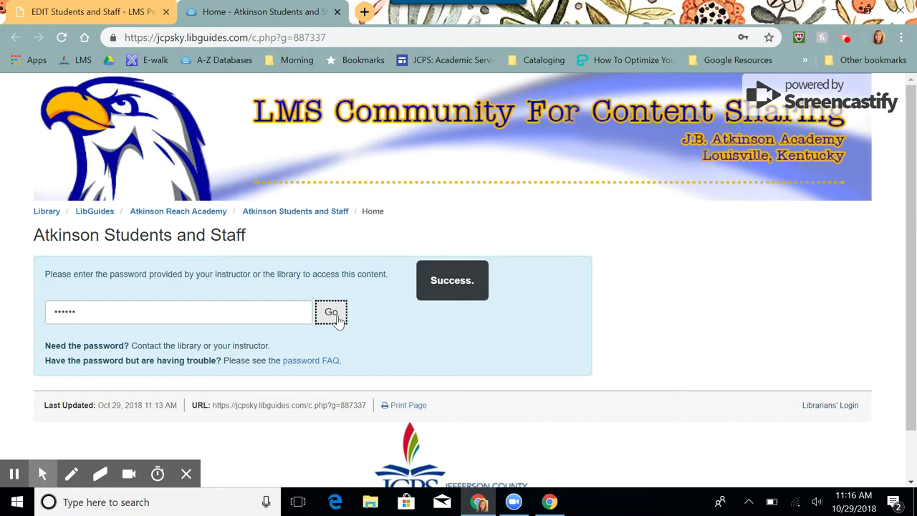